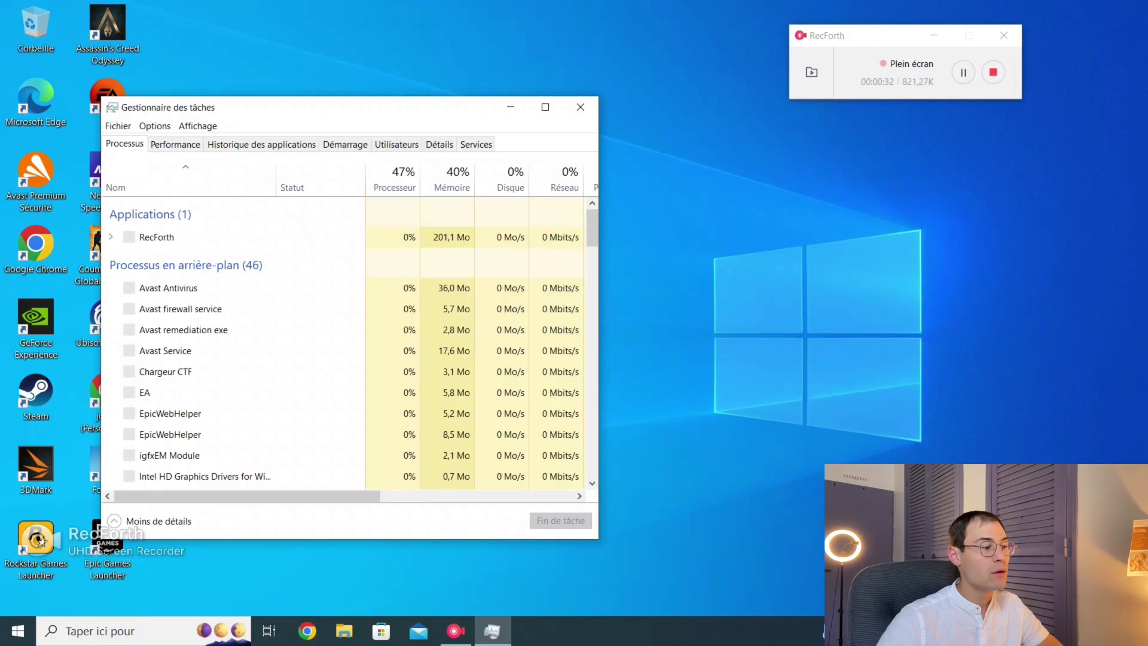
Maximize the Task Manager window and examine the processor's performance graph.
{"action": "left_click_drag", "start_coordinate": [397, 110], "coordinate": [565, 113]}
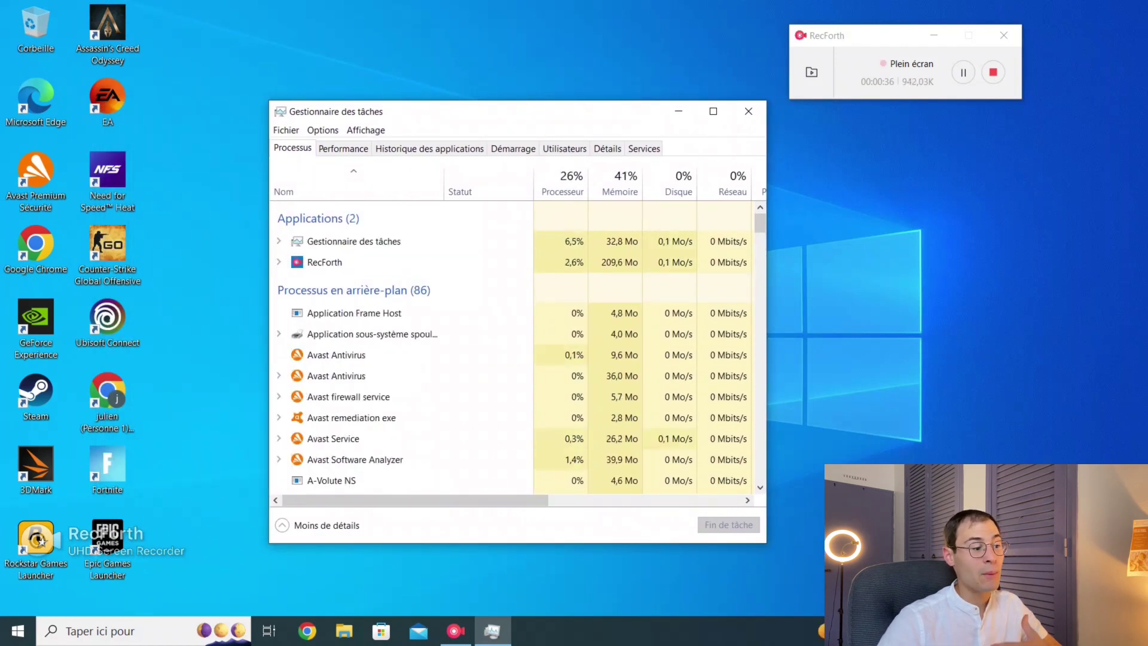
{"action": "left_click", "coordinate": [713, 112]}
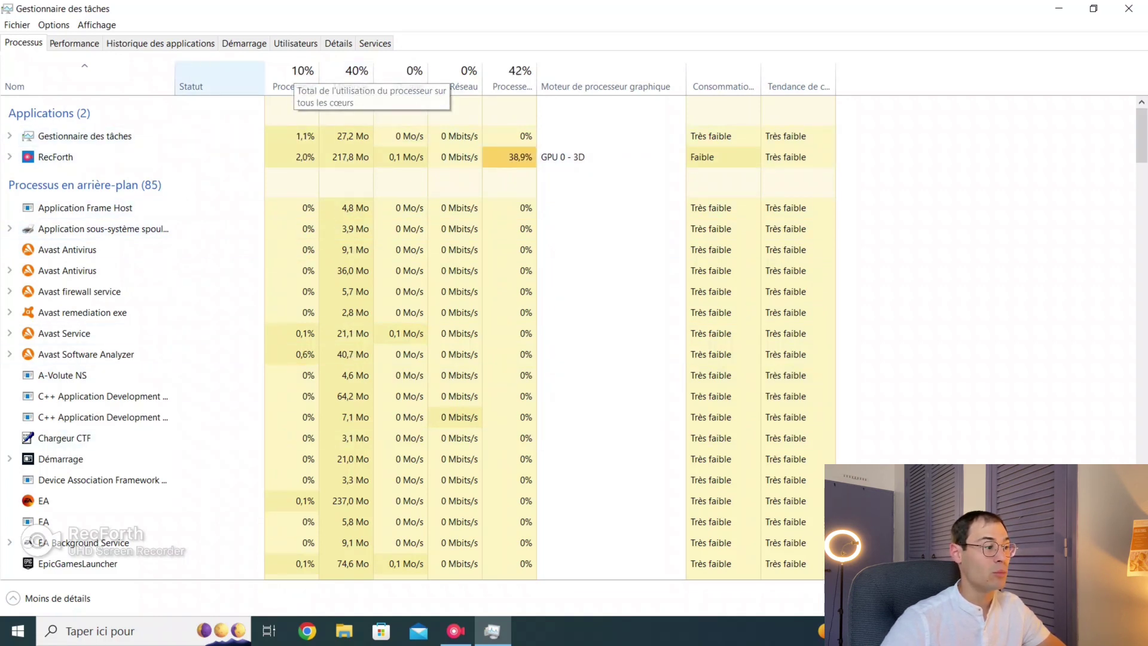
{"action": "left_click", "coordinate": [74, 43]}
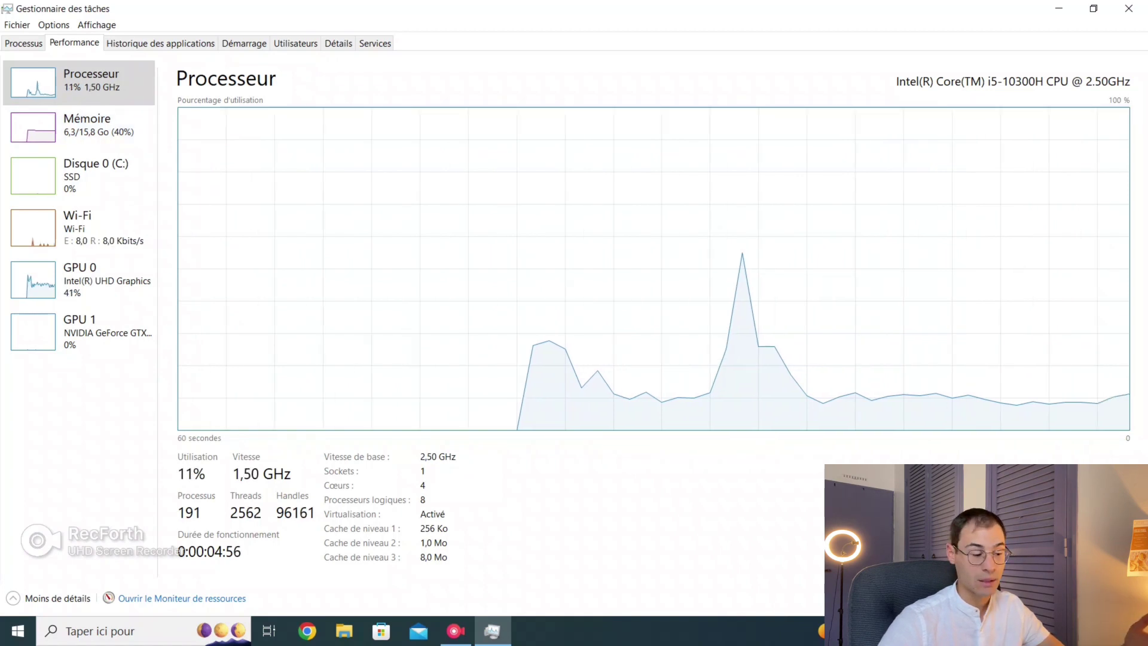
{"action": "mouse_move", "coordinate": [456, 630]}
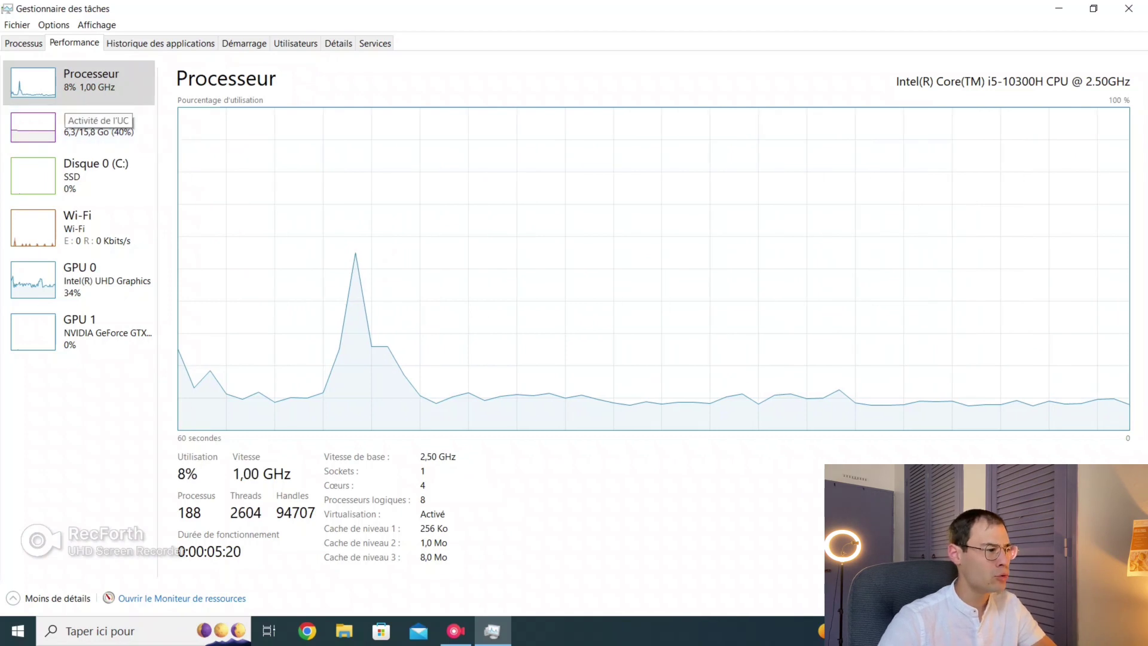
Examine the full list of running applications and background processes, including the game launchers, and return to its start.
{"action": "left_click", "coordinate": [24, 43]}
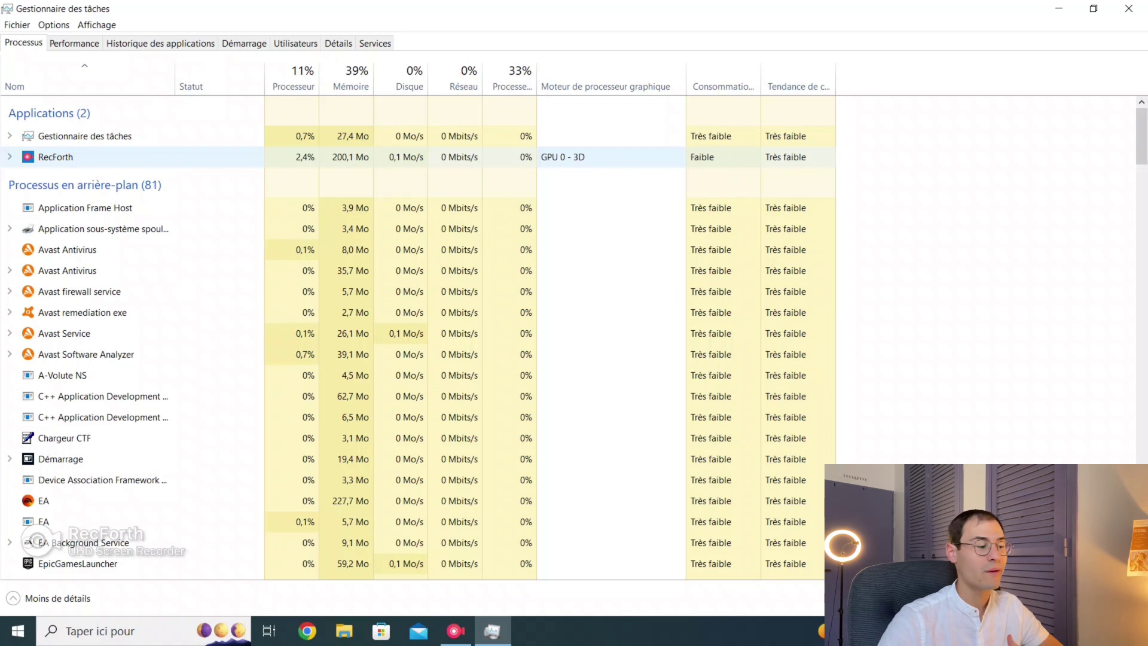
{"action": "scroll", "coordinate": [132, 233], "scroll_direction": "down", "scroll_amount": 1}
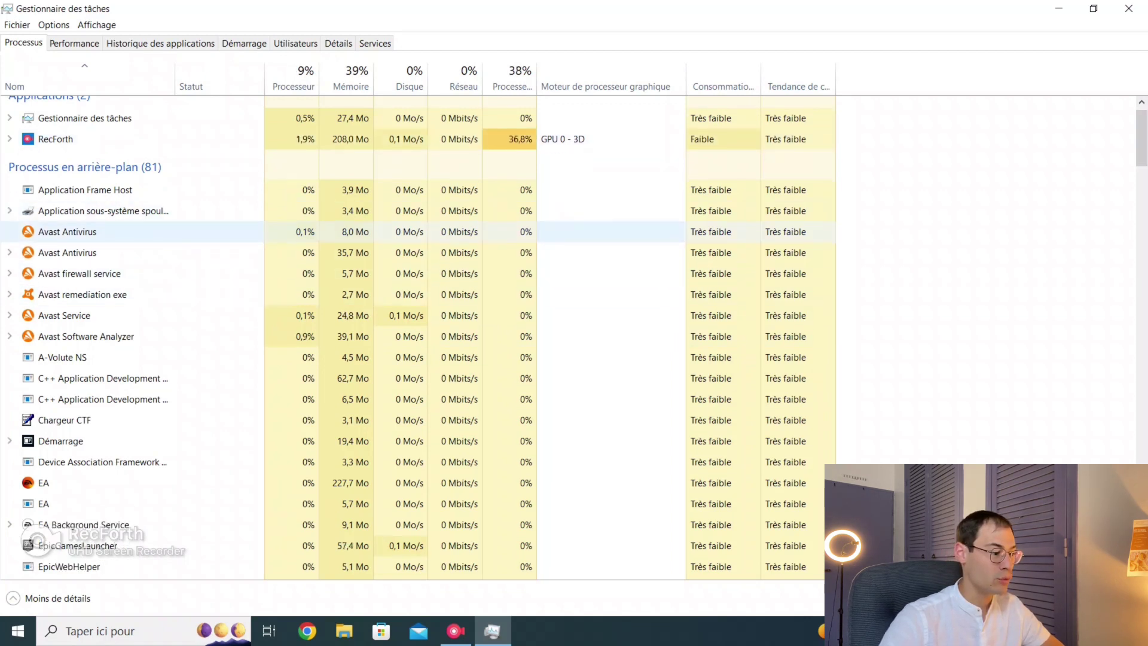
{"action": "scroll", "coordinate": [132, 233], "scroll_direction": "down", "scroll_amount": 1}
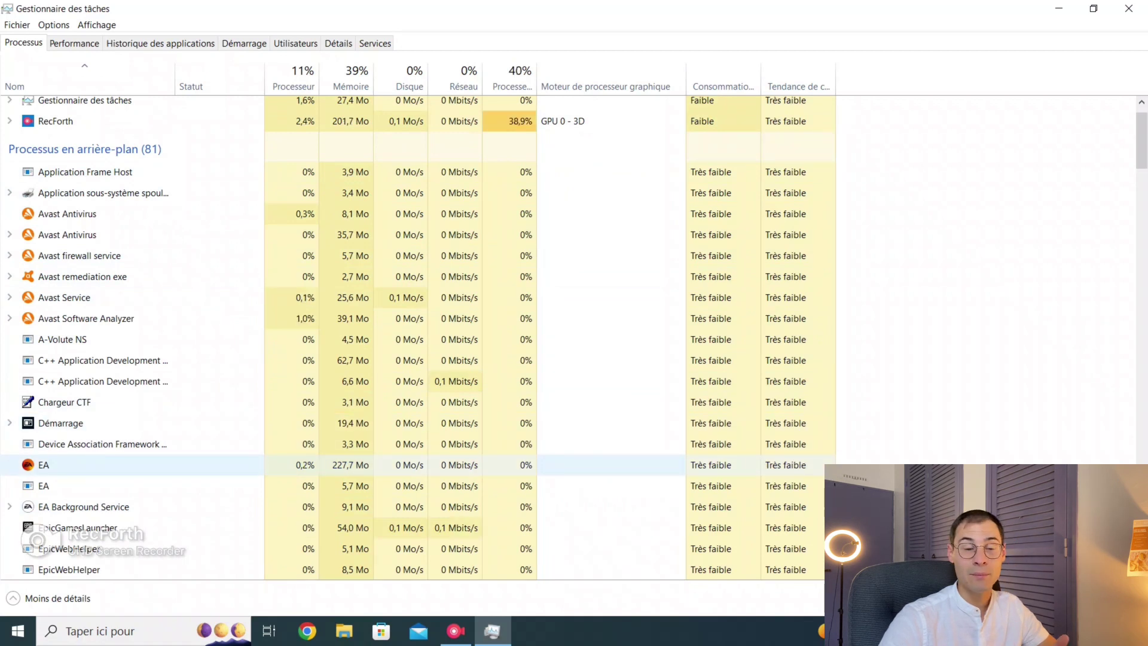
{"action": "scroll", "coordinate": [131, 464], "scroll_direction": "down", "scroll_amount": 4}
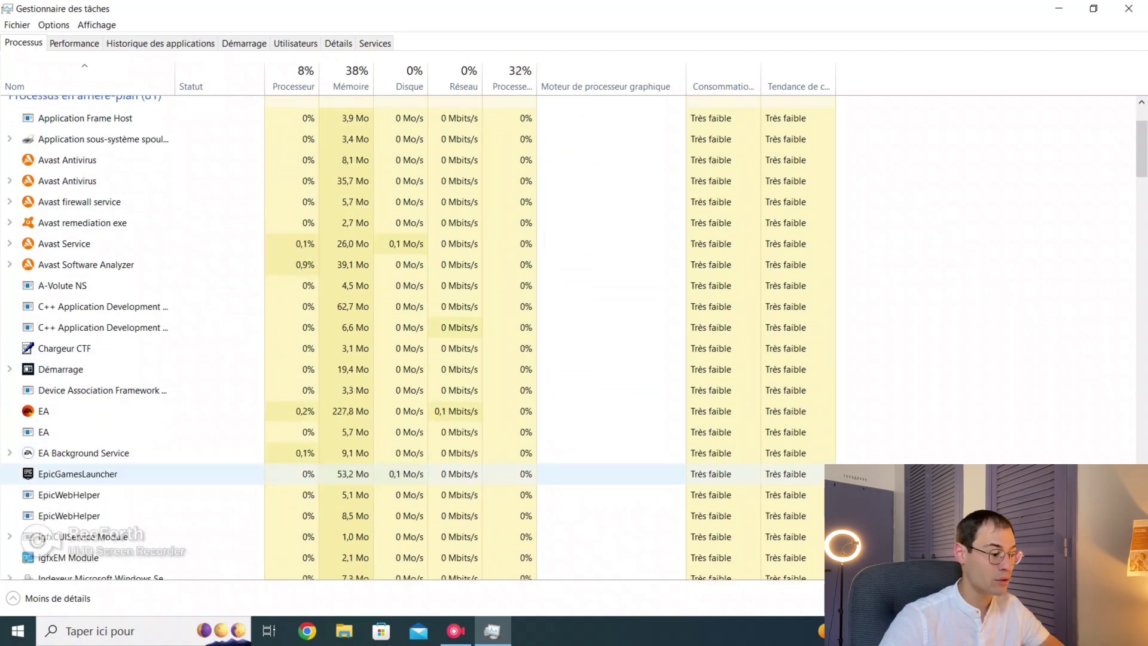
{"action": "scroll", "coordinate": [132, 458], "scroll_direction": "down", "scroll_amount": 4}
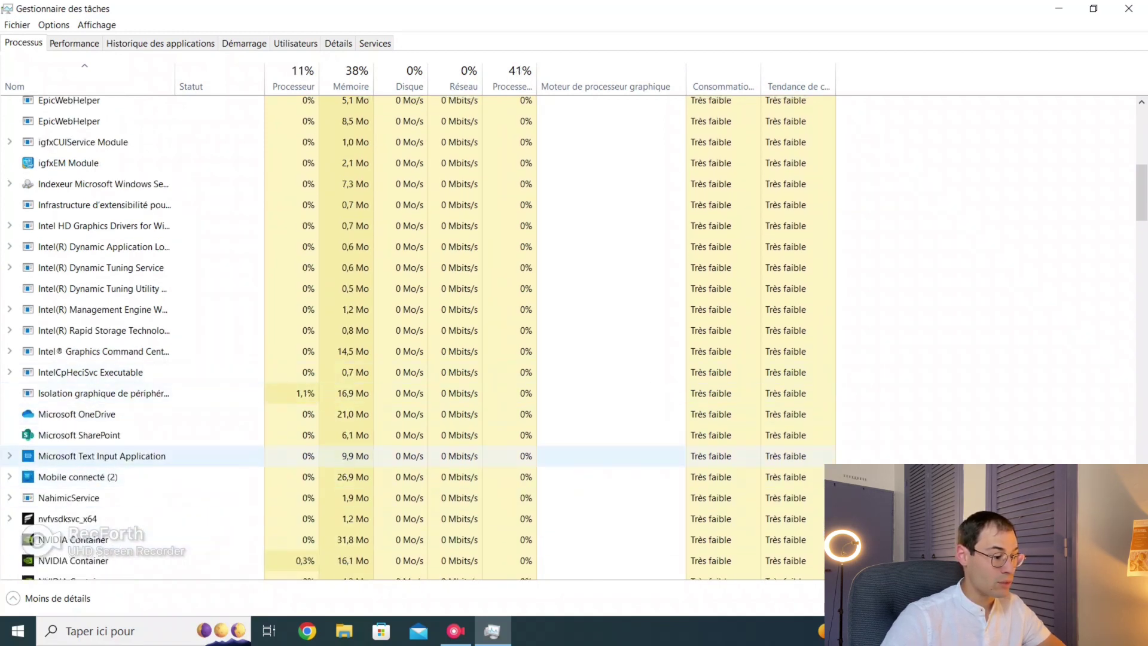
{"action": "scroll", "coordinate": [131, 515], "scroll_direction": "down", "scroll_amount": 3}
{"action": "scroll", "coordinate": [132, 510], "scroll_direction": "down", "scroll_amount": 8}
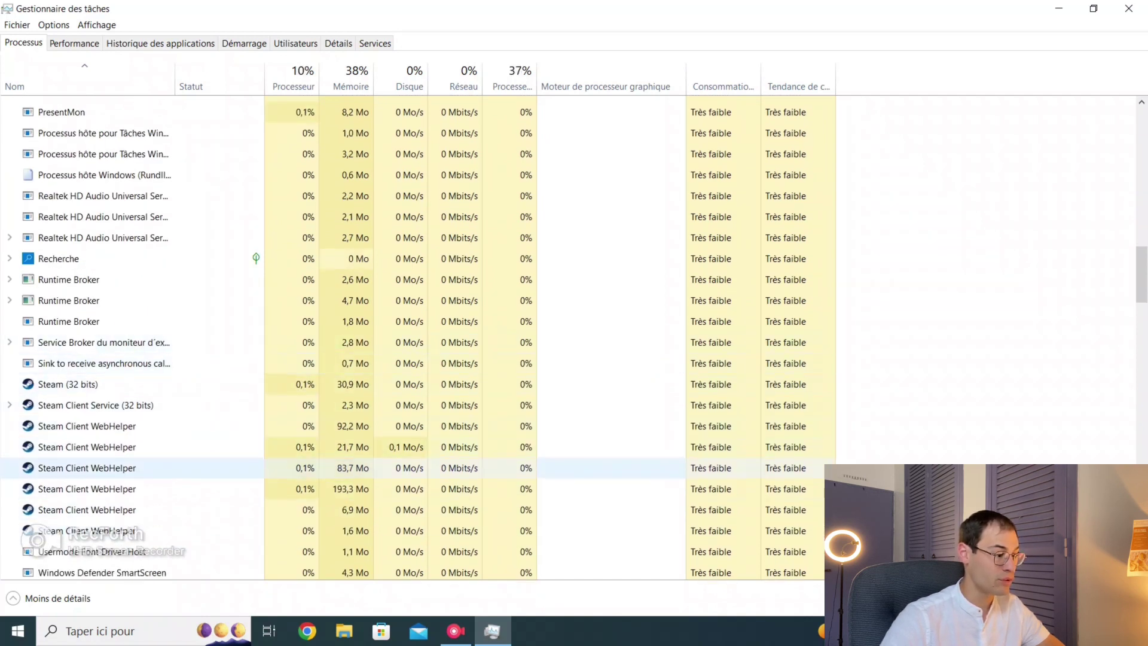
{"action": "scroll", "coordinate": [132, 470], "scroll_direction": "down", "scroll_amount": 1}
{"action": "scroll", "coordinate": [131, 449], "scroll_direction": "down", "scroll_amount": 3}
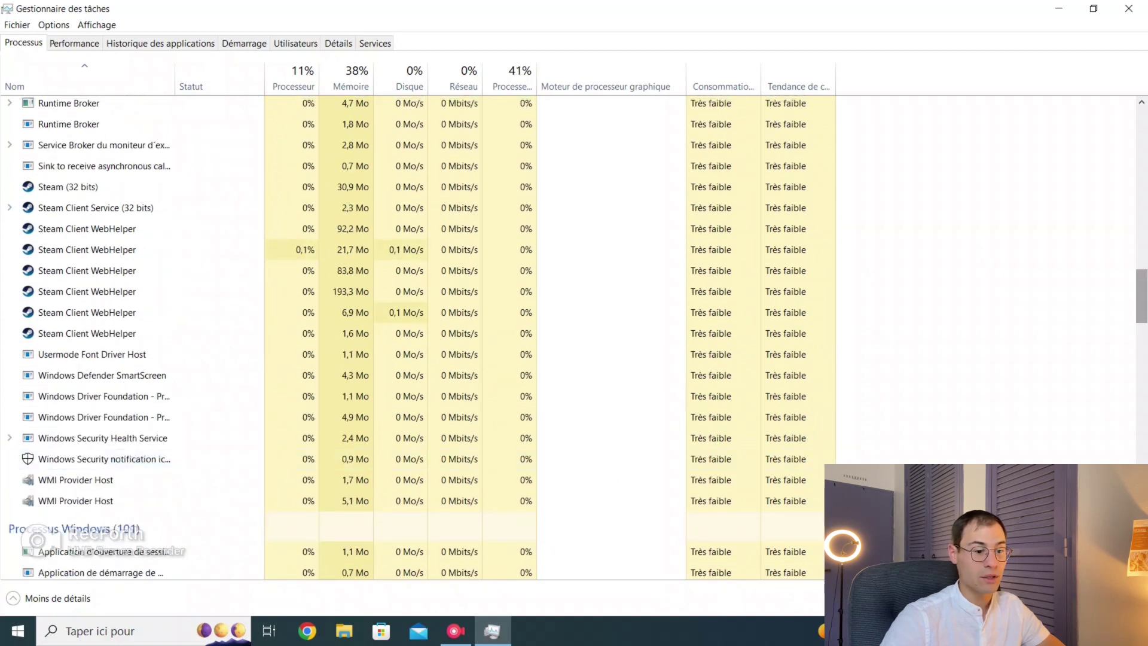
{"action": "scroll", "coordinate": [419, 338], "scroll_direction": "up", "scroll_amount": 20}
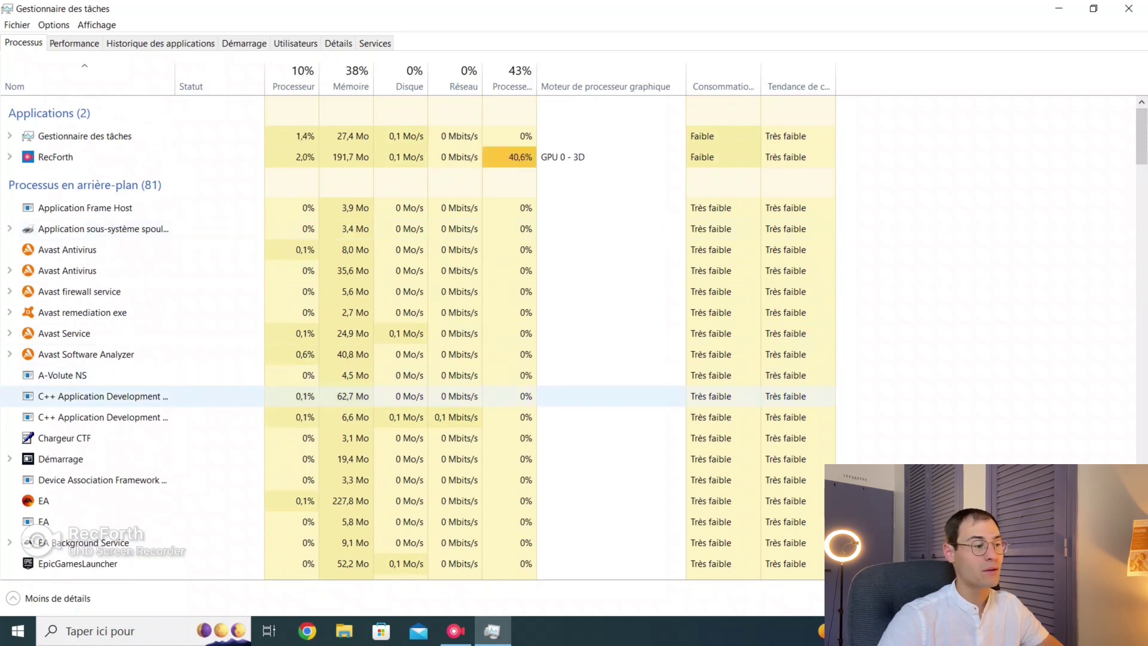
Disable Steam in the list of programs that launch at Windows startup.
{"action": "left_click", "coordinate": [244, 44]}
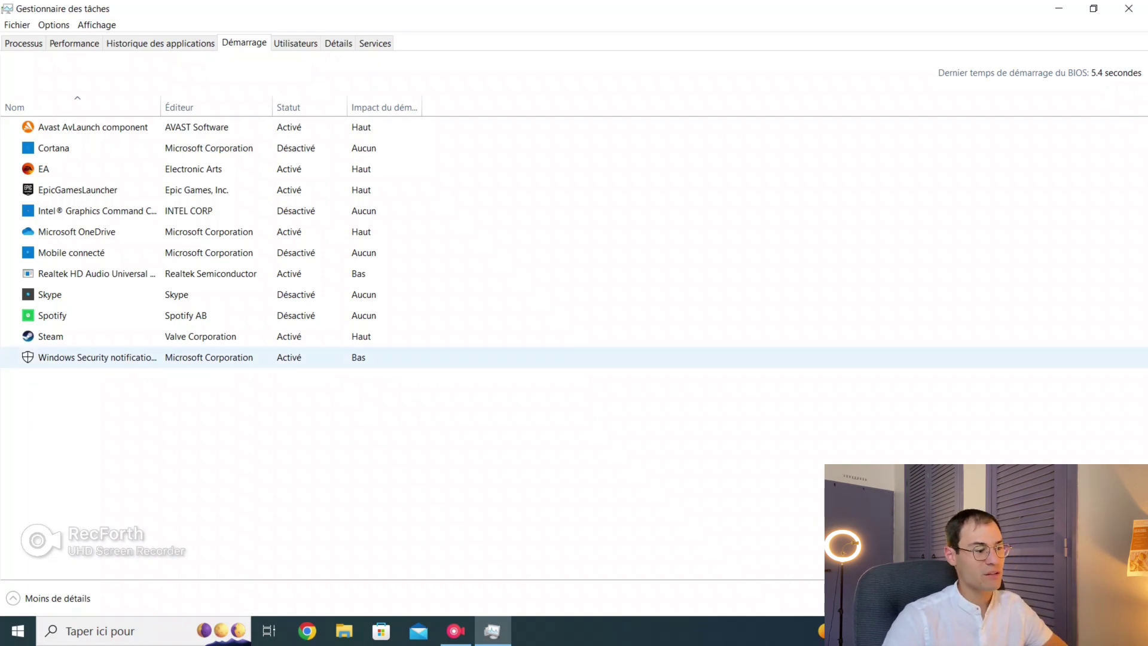
{"action": "left_click", "coordinate": [50, 336]}
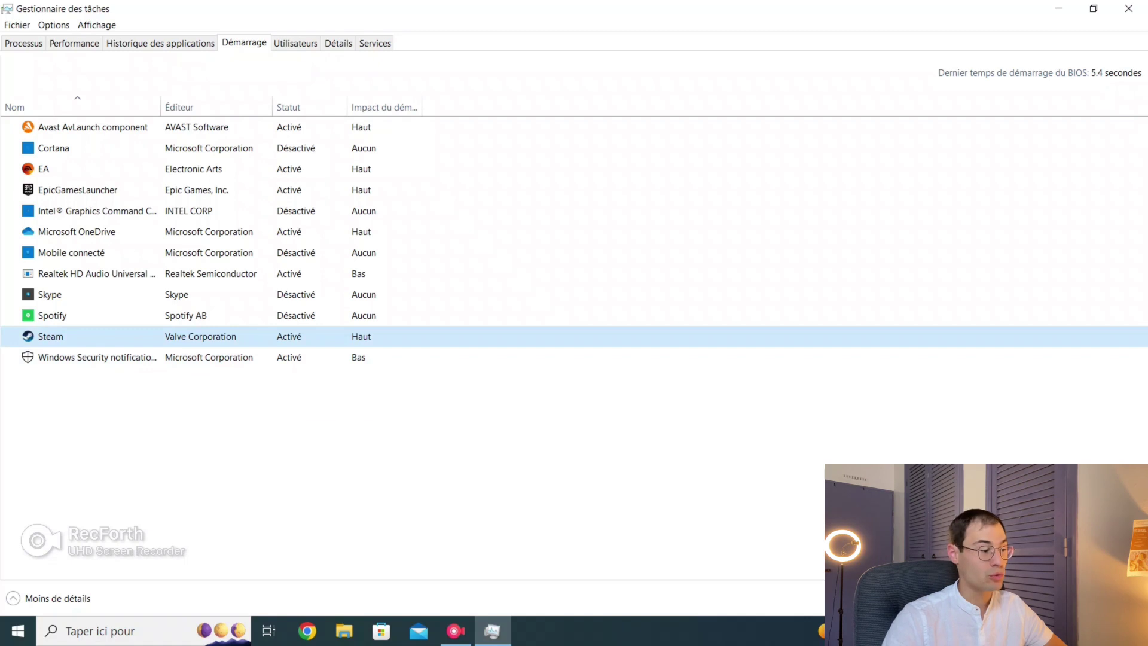
{"action": "right_click", "coordinate": [192, 333]}
{"action": "left_click", "coordinate": [234, 356]}
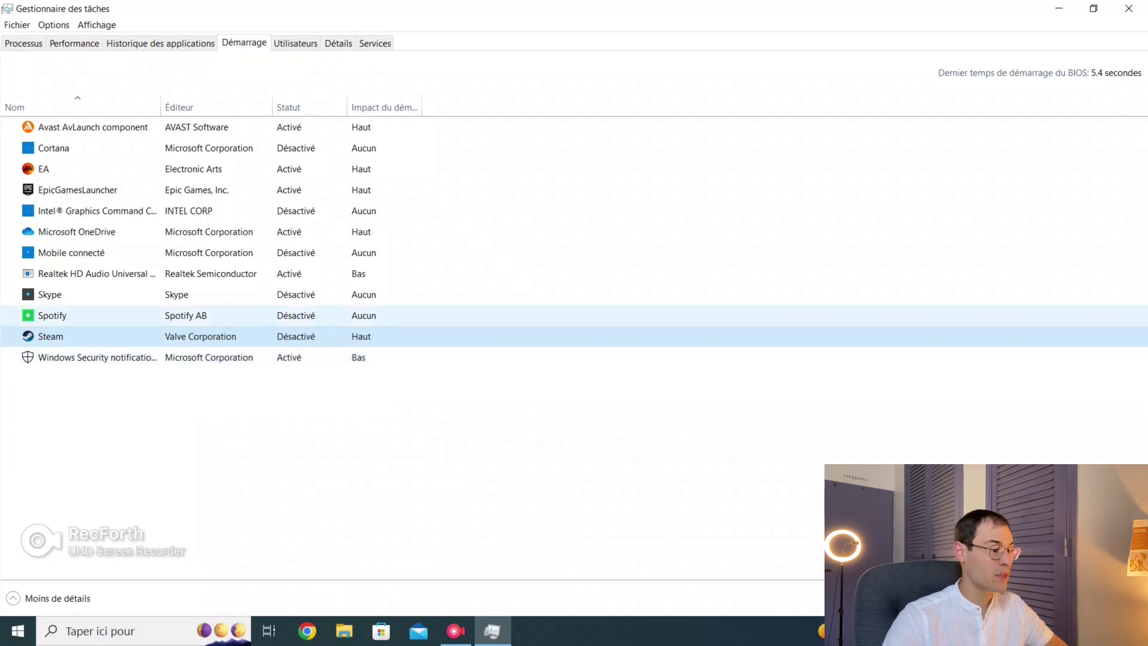
Check the Spotify and Skype startup entries and disable Microsoft OneDrive at startup.
{"action": "left_click", "coordinate": [192, 316]}
{"action": "left_click", "coordinate": [191, 294]}
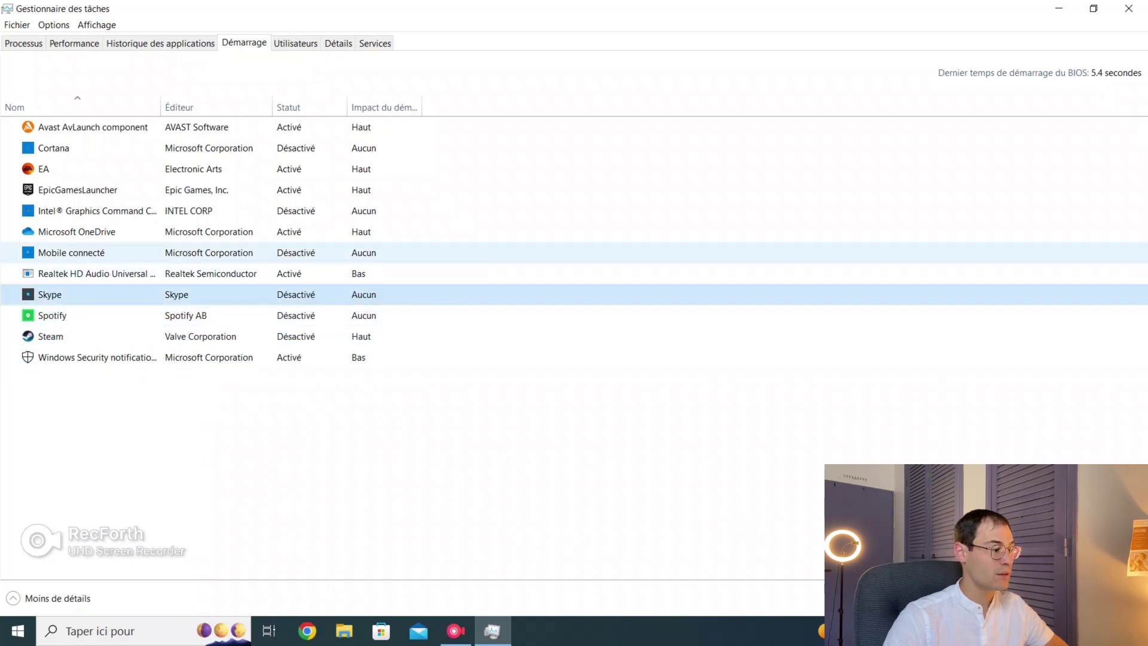
{"action": "left_click", "coordinate": [192, 231]}
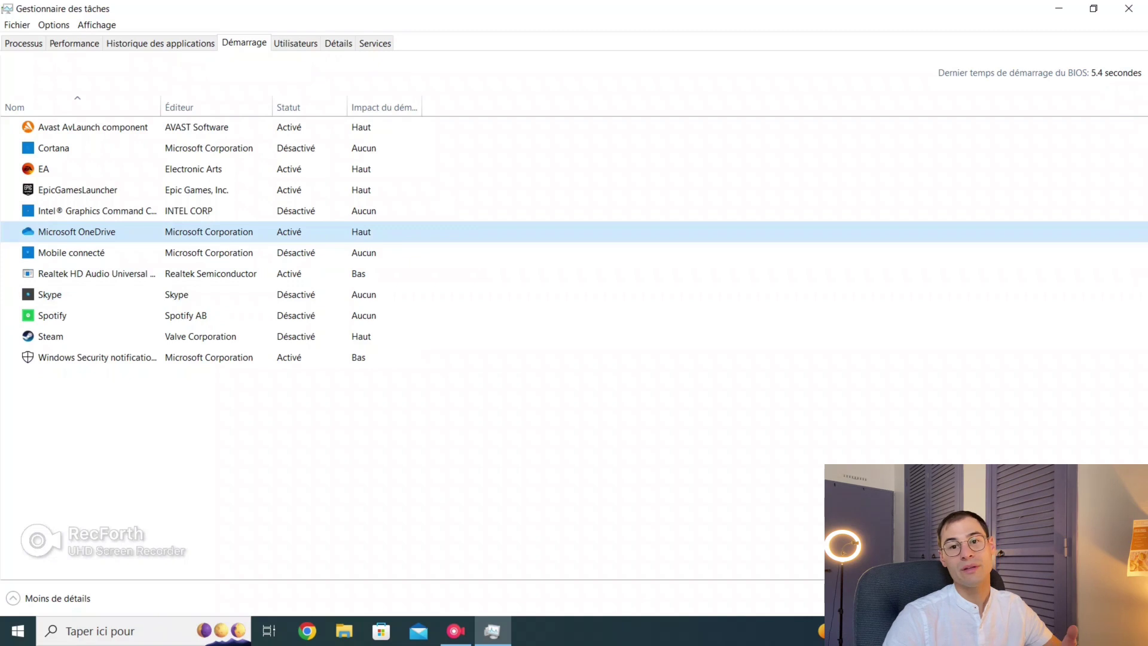
{"action": "right_click", "coordinate": [219, 236]}
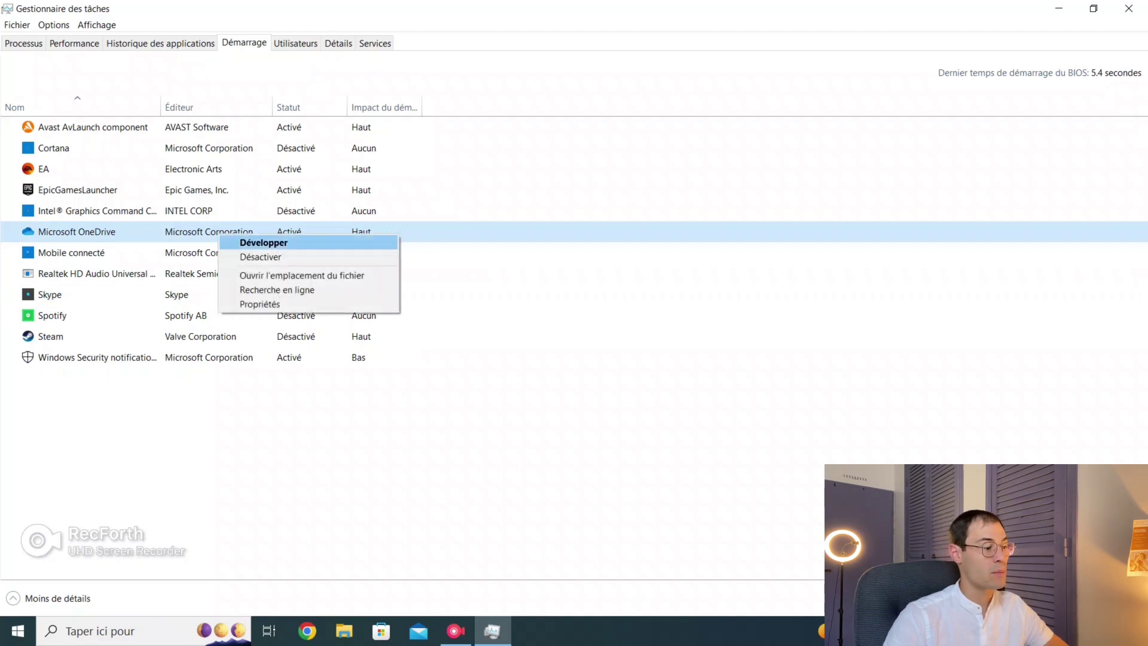
{"action": "left_click", "coordinate": [260, 256]}
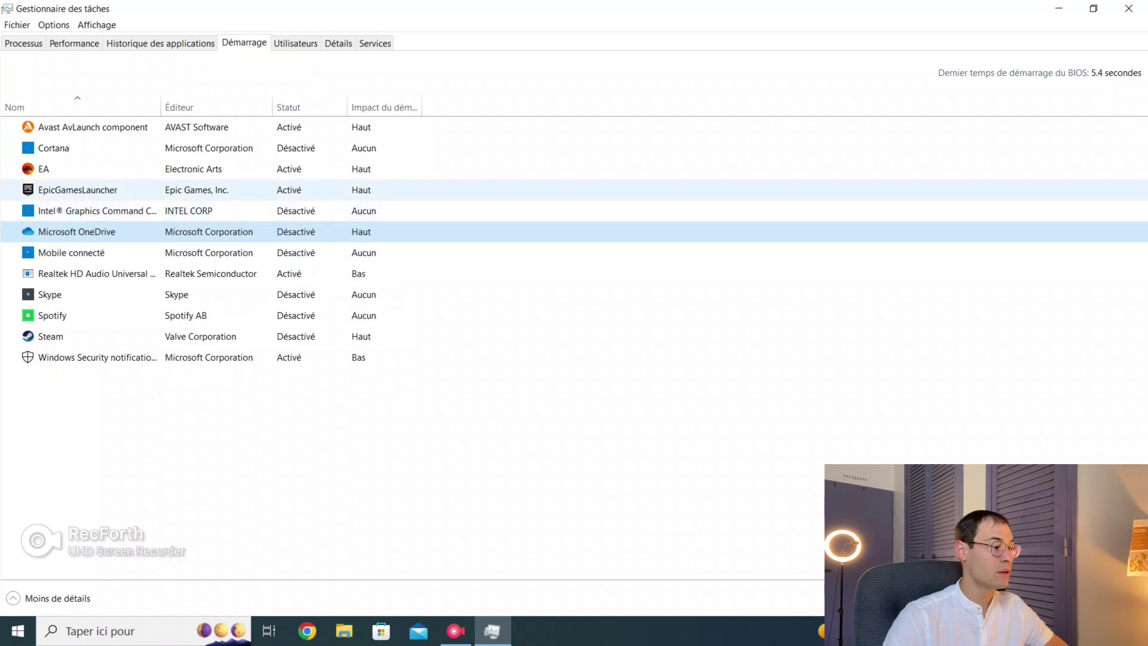
Disable the EpicGamesLauncher and EA entries so neither launches at Windows startup.
{"action": "left_click", "coordinate": [77, 190]}
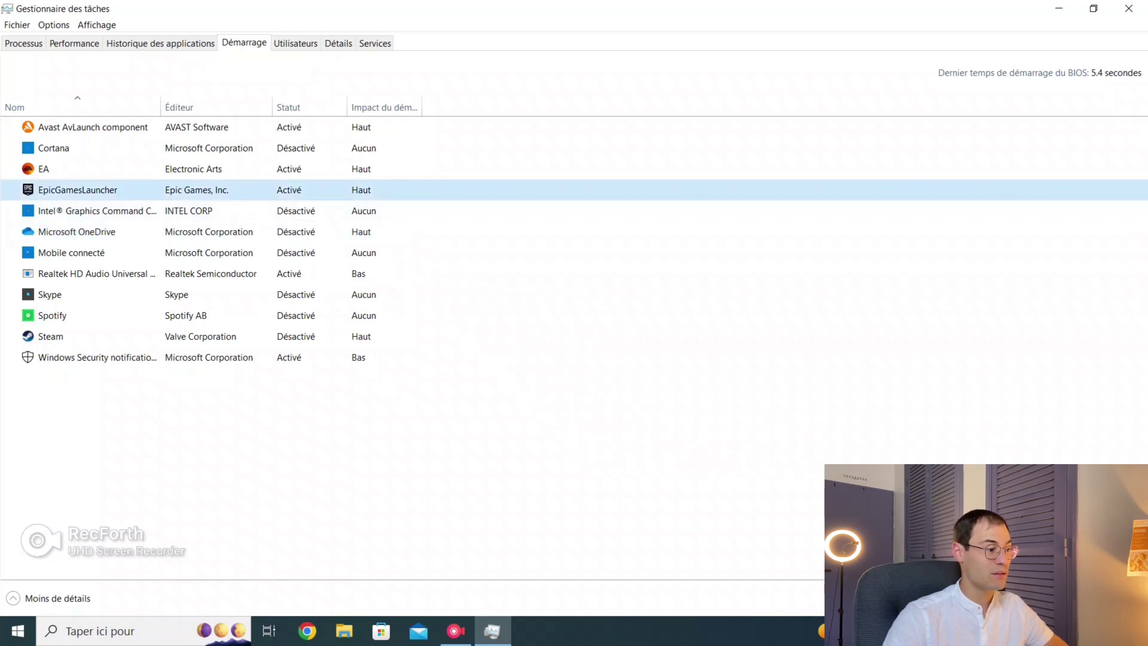
{"action": "right_click", "coordinate": [277, 190]}
{"action": "left_click", "coordinate": [314, 213]}
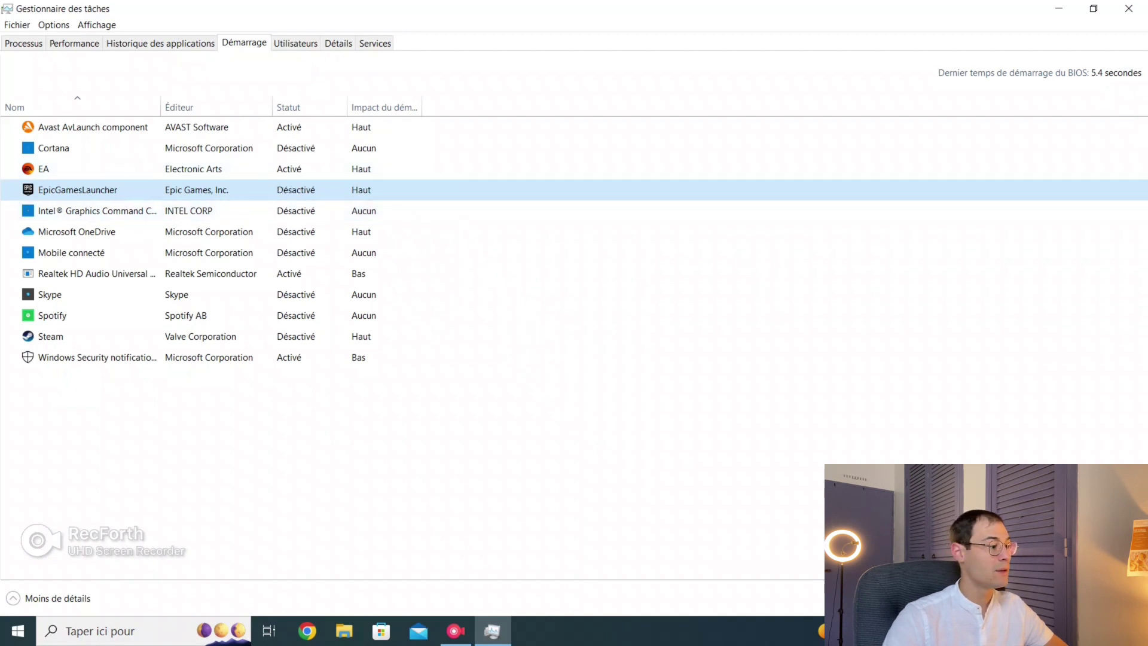
{"action": "right_click", "coordinate": [302, 172]}
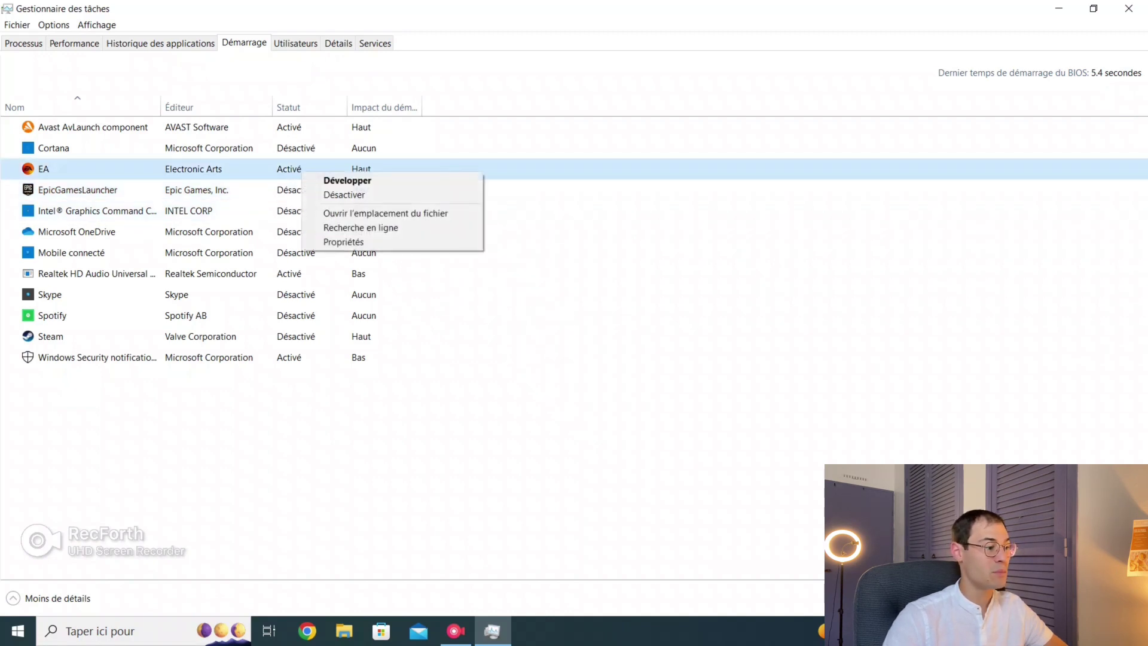
{"action": "left_click", "coordinate": [344, 194]}
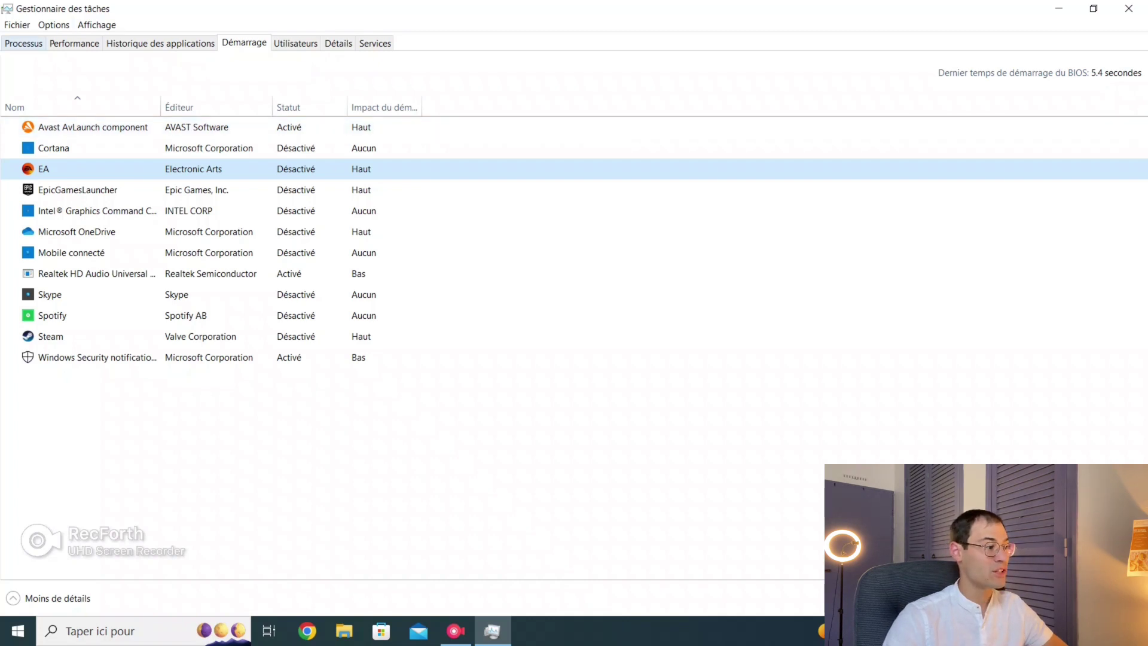
Check the running processes and the performance view again.
{"action": "left_click", "coordinate": [23, 43]}
{"action": "left_click", "coordinate": [74, 43]}
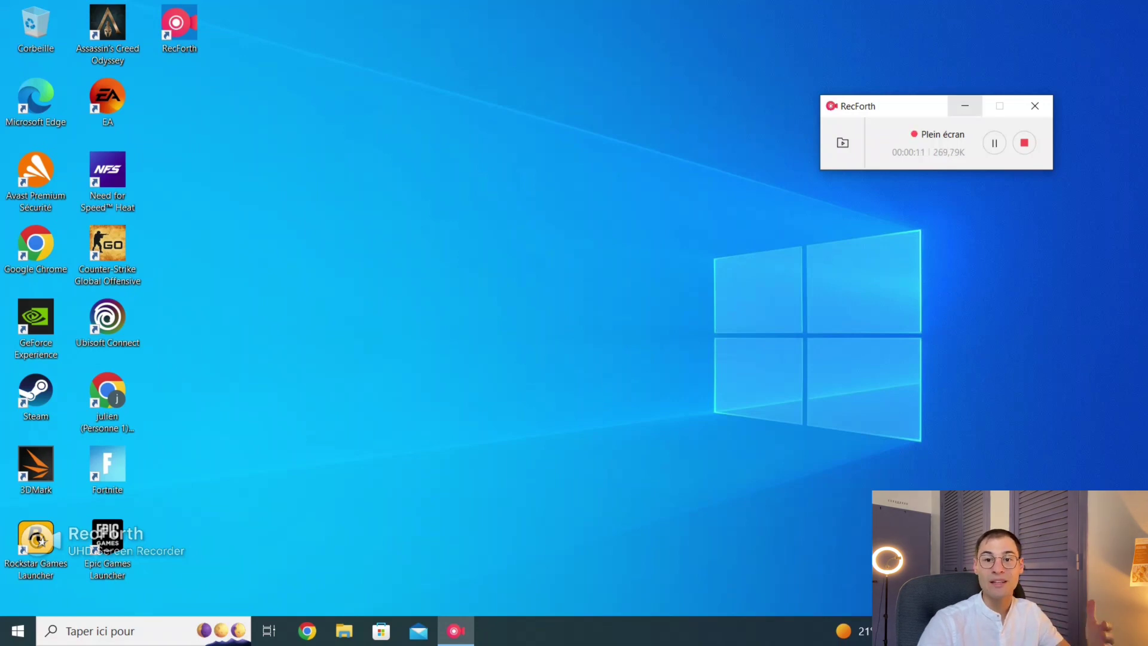
Open the Task Manager from the desktop and maximize its window.
{"action": "left_click_drag", "start_coordinate": [921, 107], "coordinate": [753, 103]}
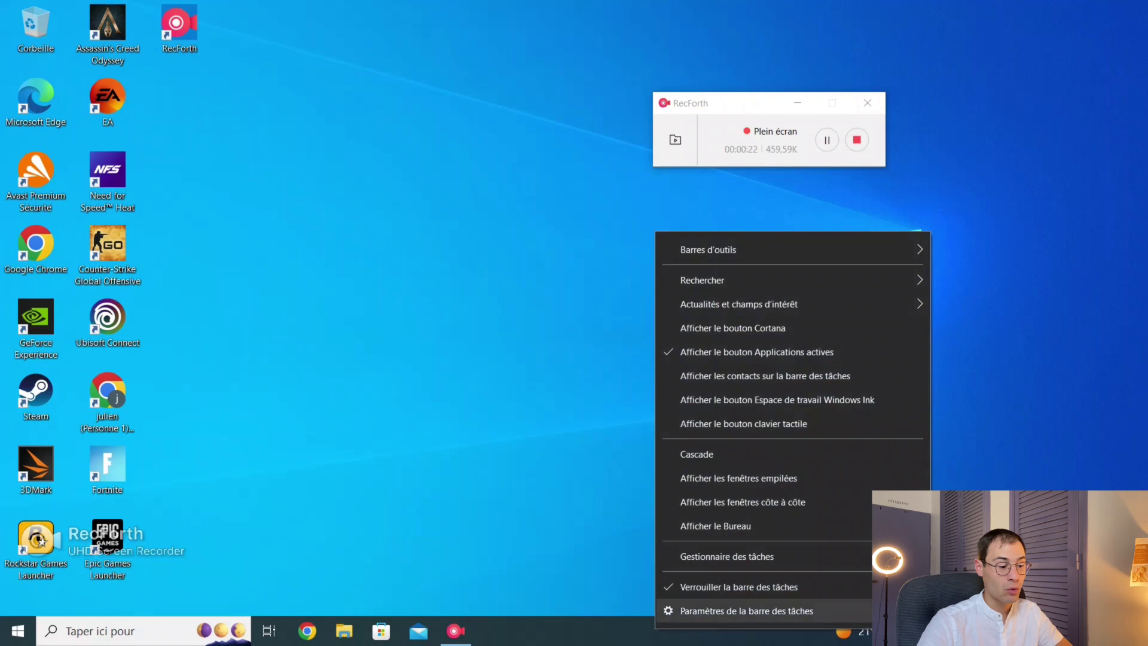
{"action": "left_click", "coordinate": [727, 556]}
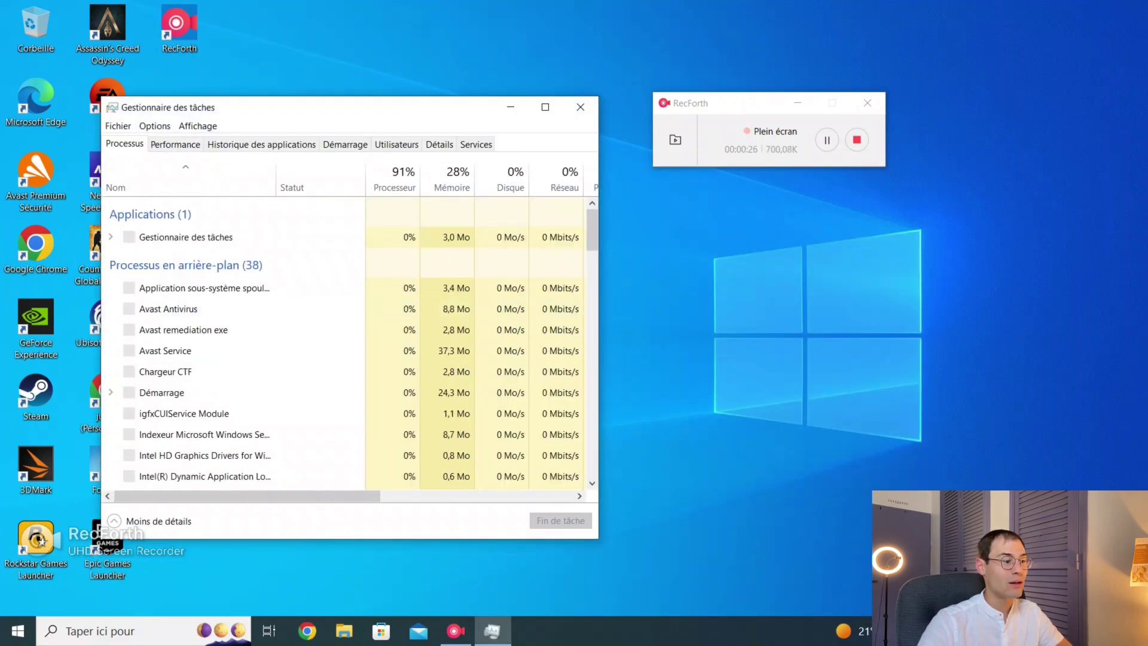
{"action": "left_click", "coordinate": [545, 107]}
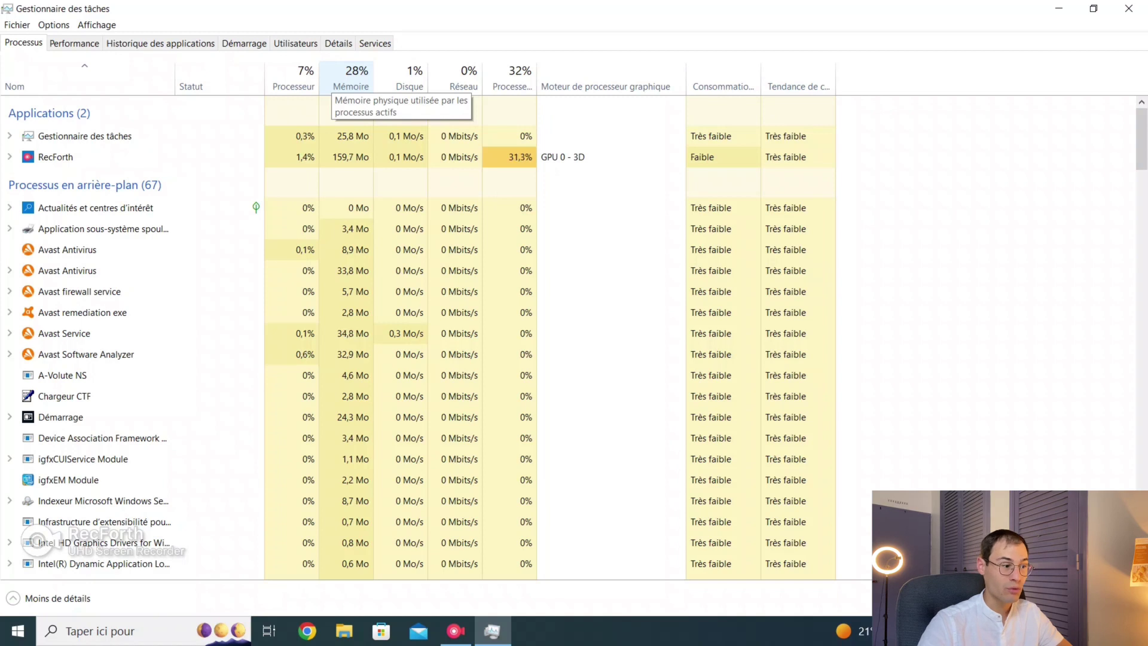
Review the running processes, the processor's performance graph and the status of the startup programs.
{"action": "scroll", "coordinate": [120, 333], "scroll_direction": "down", "scroll_amount": 1}
{"action": "scroll", "coordinate": [119, 333], "scroll_direction": "up", "scroll_amount": 1}
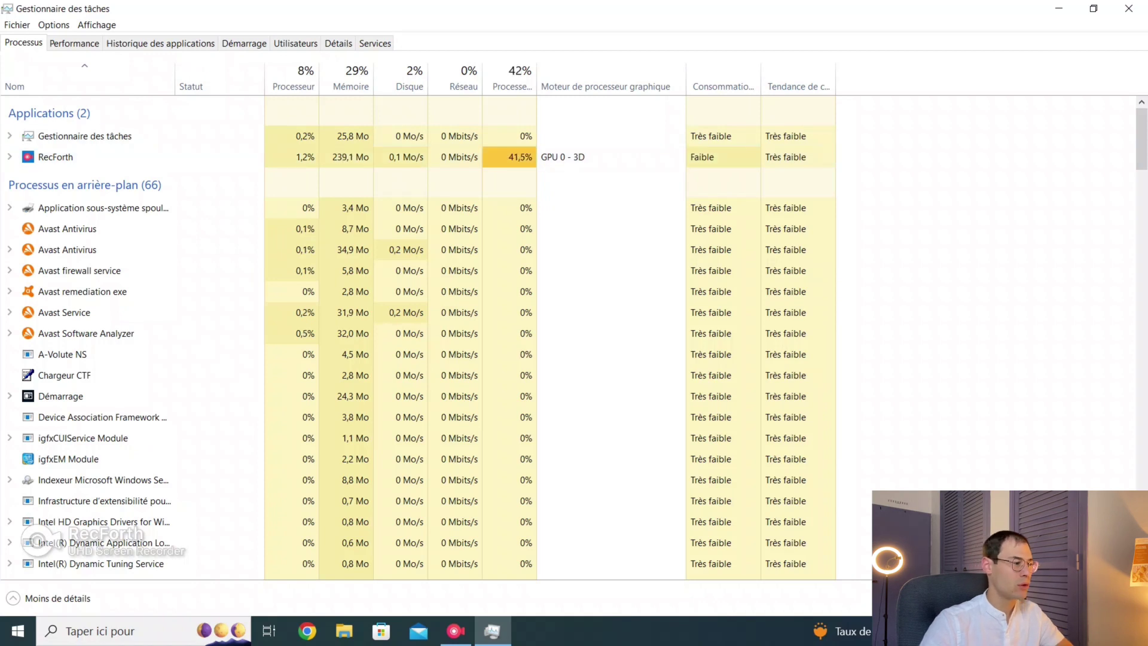
{"action": "left_click", "coordinate": [74, 43]}
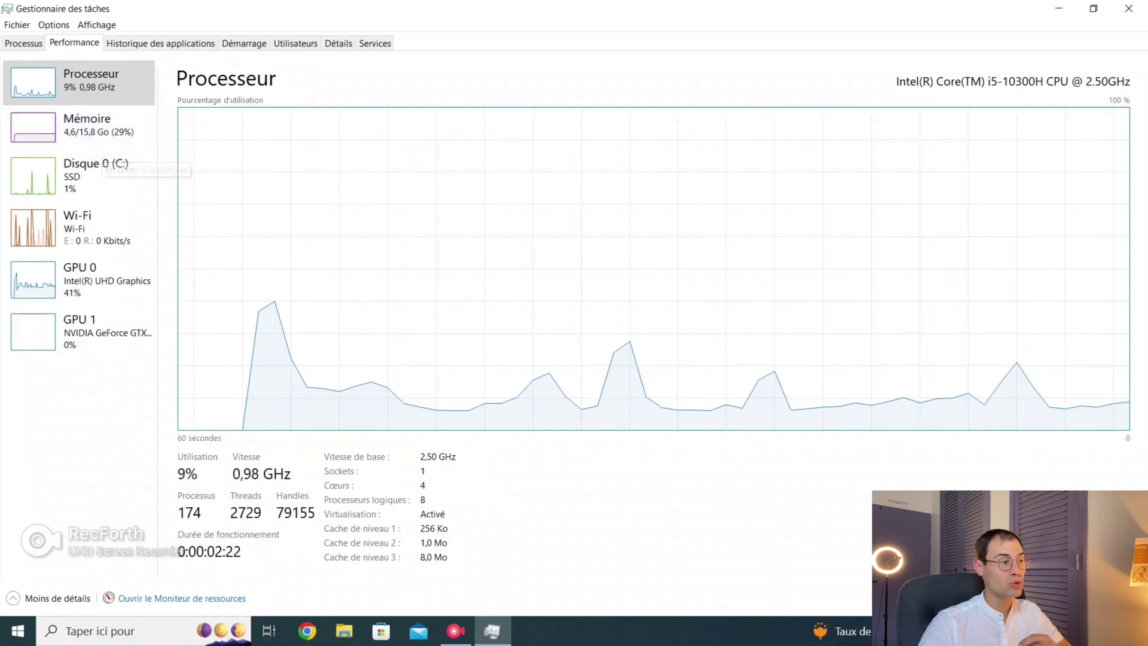
{"action": "left_click", "coordinate": [244, 43]}
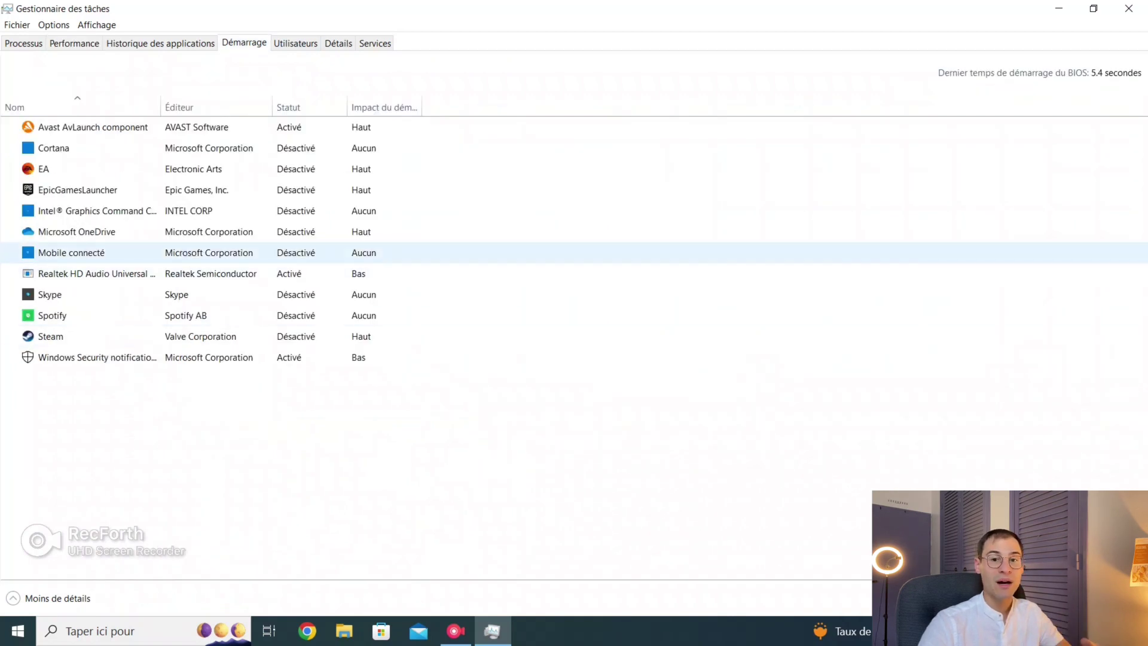